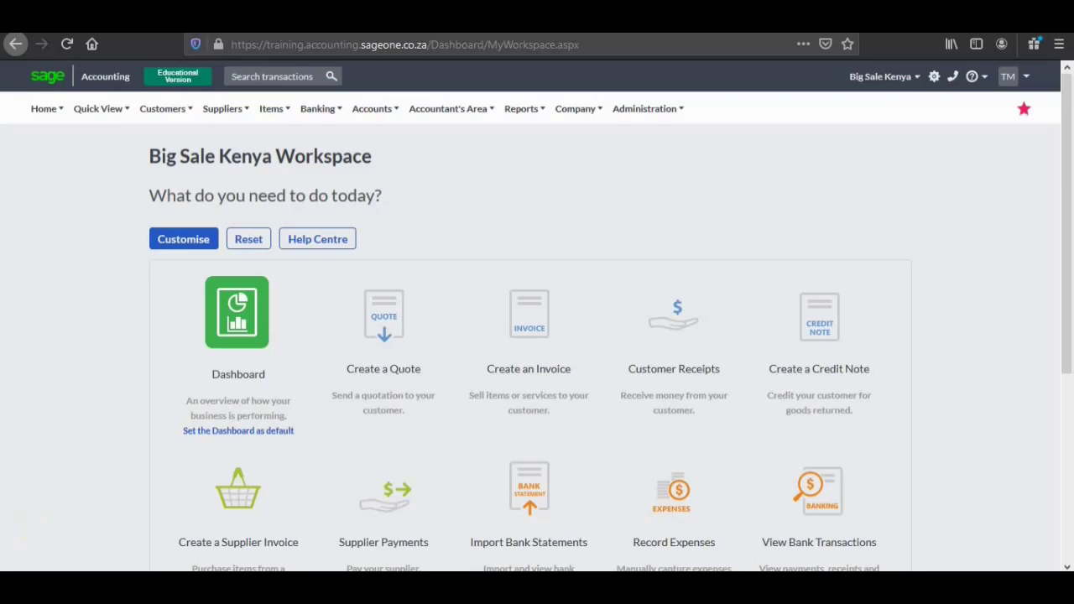
- View the Word tutorial table listing Cash, Credit account and Deposit/Laybuy customer categories, plus inventory and supplier ones
{"action": "left_click", "coordinate": [809, 542]}
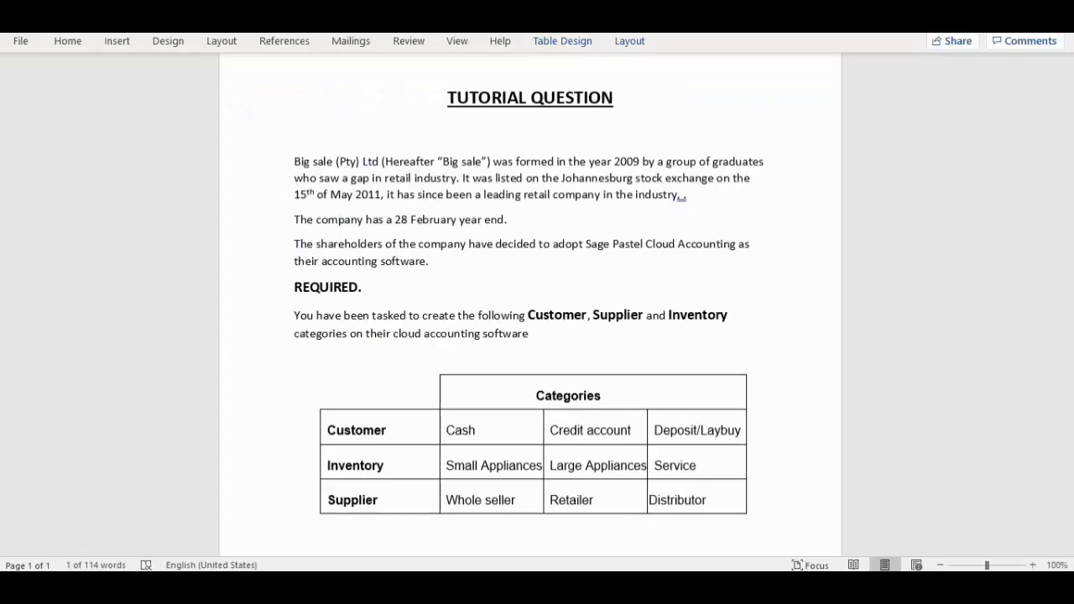
{"action": "left_click", "coordinate": [919, 380]}
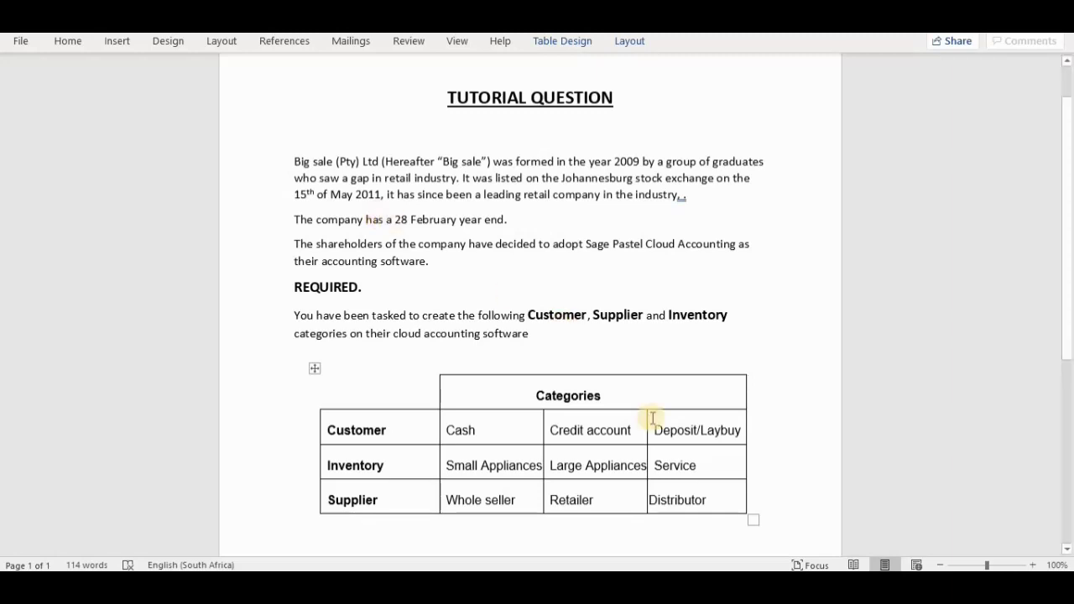
- Return to Sage and open Customers > Lists > Customer Categories
{"action": "key", "text": "alt+Tab"}
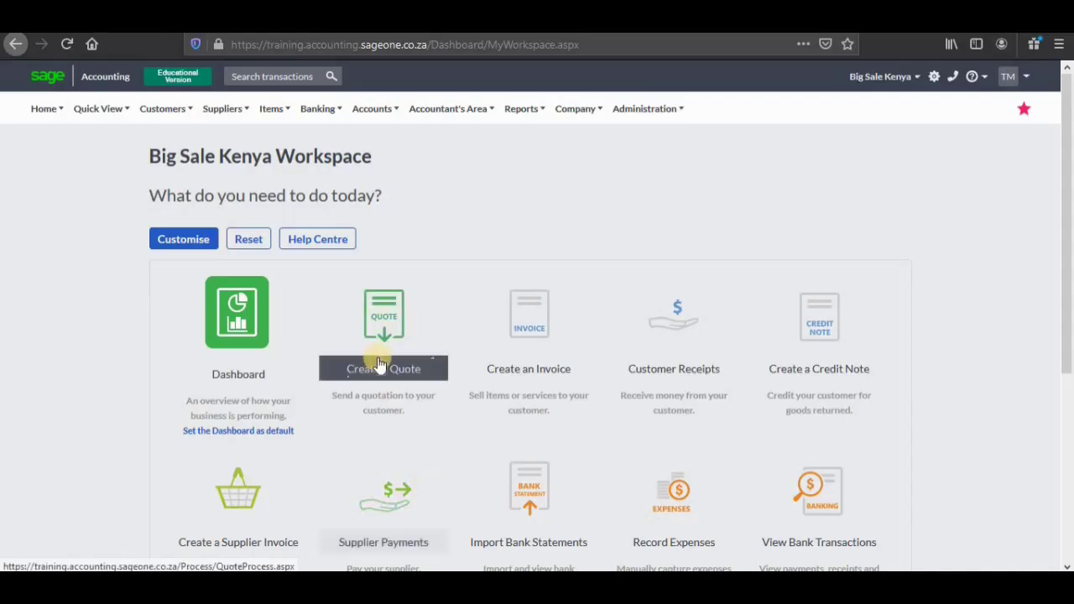
{"action": "left_click", "coordinate": [183, 112]}
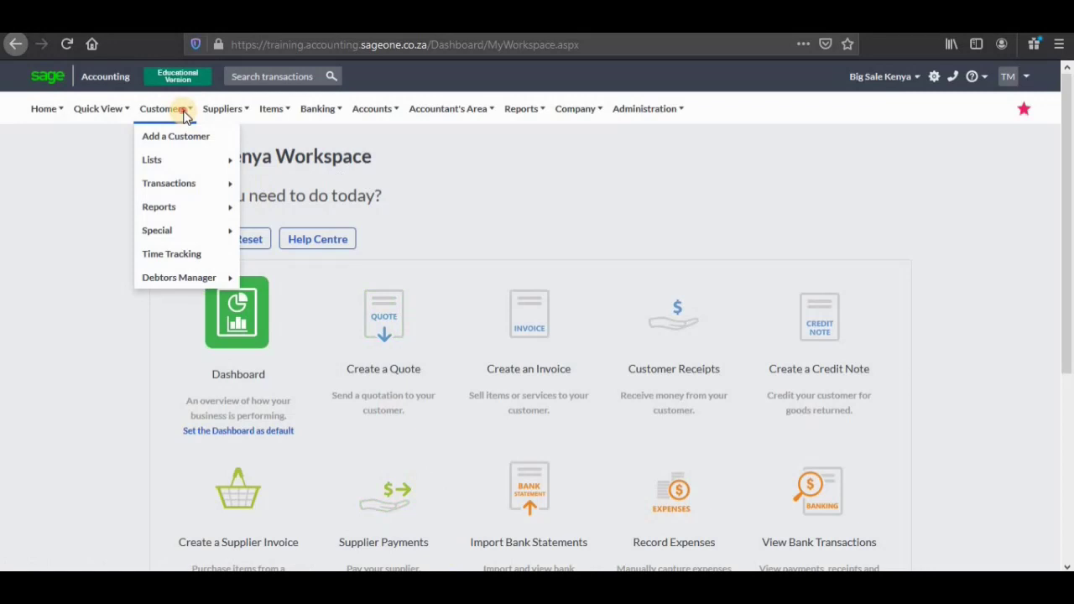
{"action": "mouse_move", "coordinate": [179, 163]}
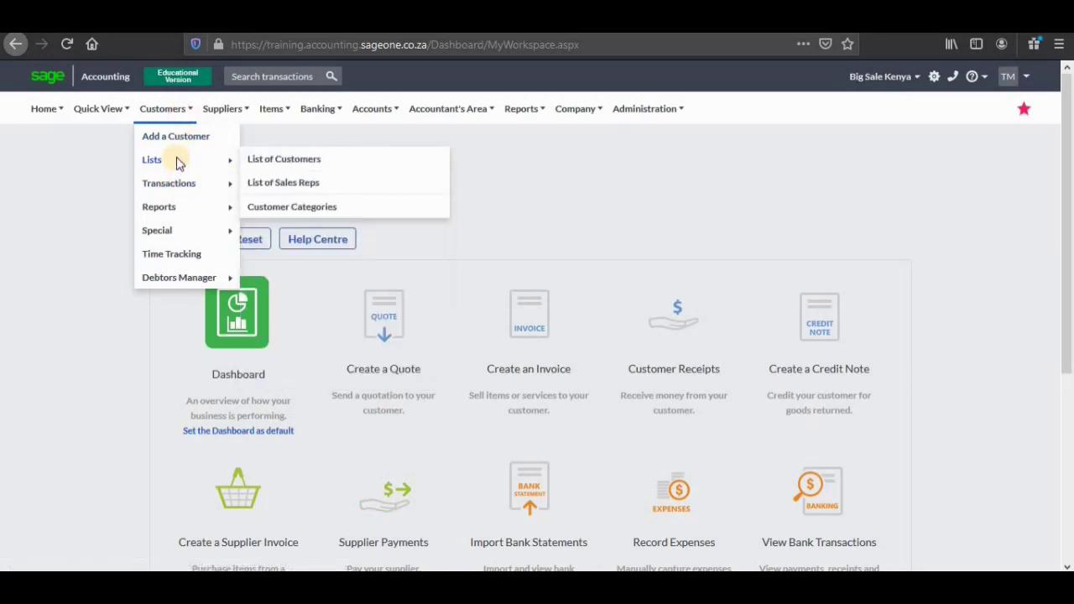
{"action": "left_click", "coordinate": [293, 210]}
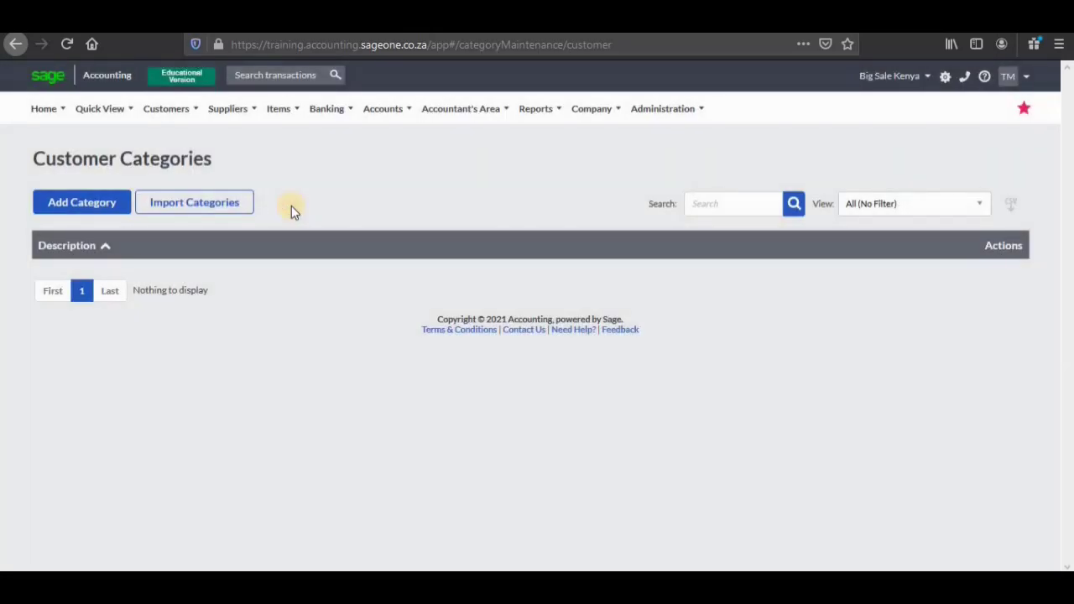
- Add and save the customer categories Cash, Credit account and Laybuy/deposit
{"action": "left_click", "coordinate": [78, 203]}
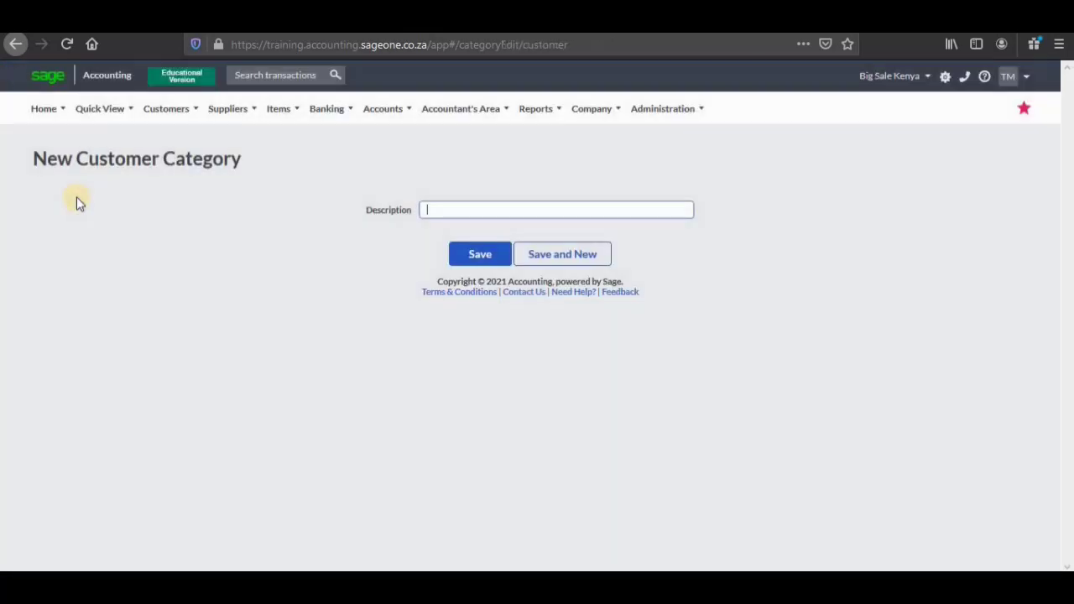
{"action": "type", "text": "Cash"}
{"action": "left_click", "coordinate": [468, 242]}
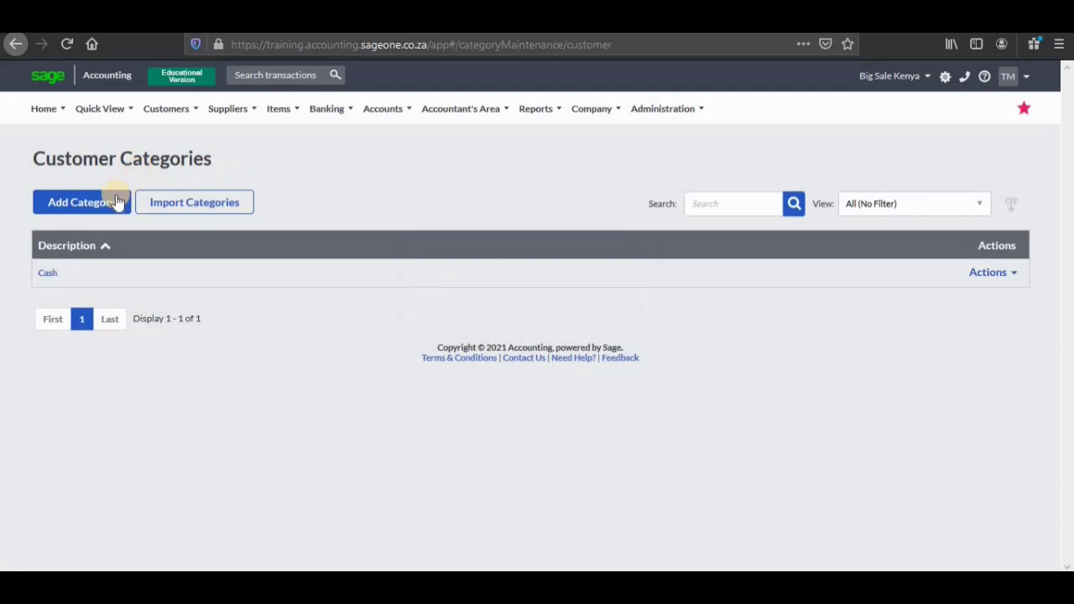
{"action": "left_click", "coordinate": [118, 202]}
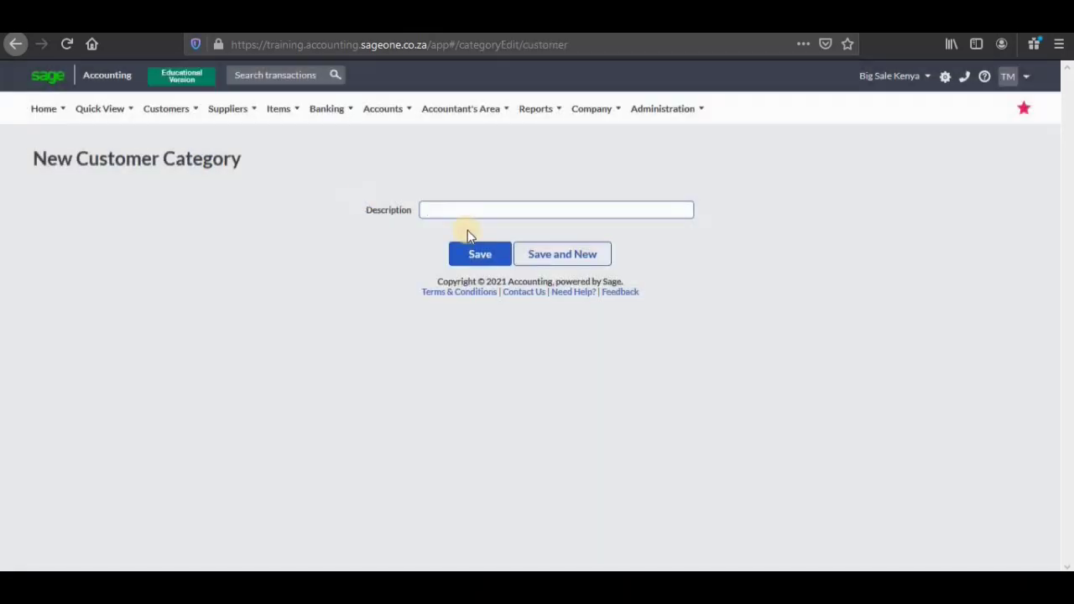
{"action": "type", "text": "Credit account"}
{"action": "left_click", "coordinate": [482, 248]}
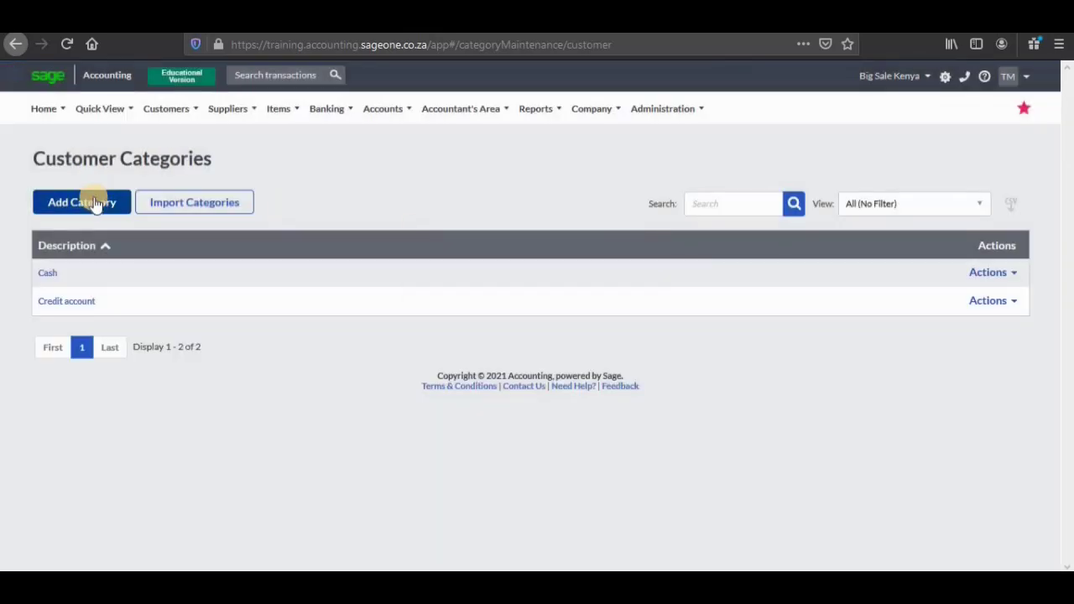
{"action": "left_click", "coordinate": [94, 203]}
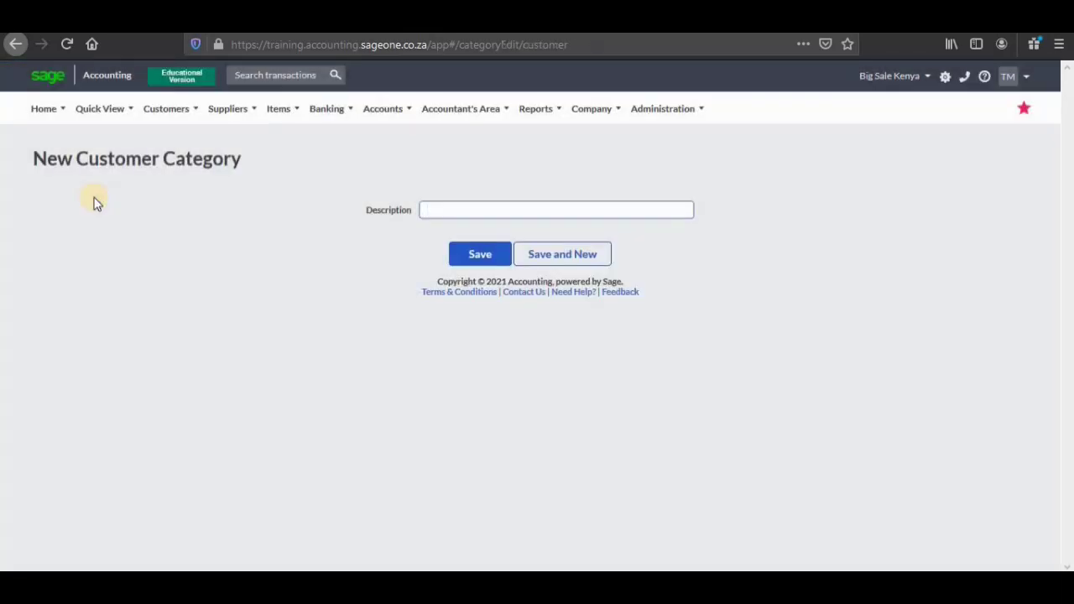
{"action": "type", "text": "Laybuy/deposit"}
{"action": "left_click", "coordinate": [470, 254]}
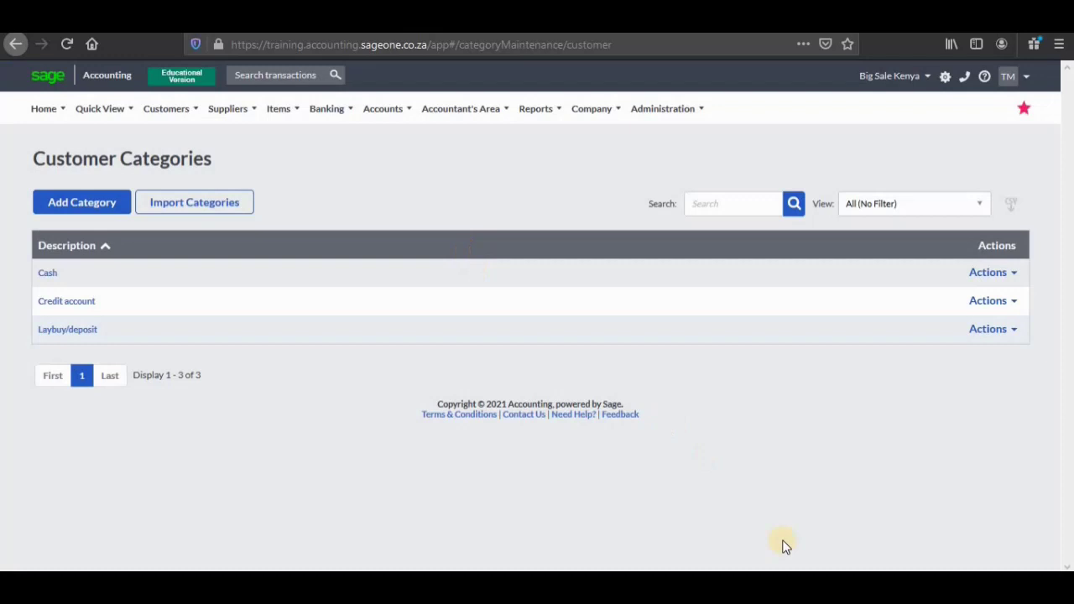
{"action": "key", "text": "alt+Tab"}
- Go to Items > Lists > Item Categories and start a new item category
{"action": "left_click", "coordinate": [283, 109]}
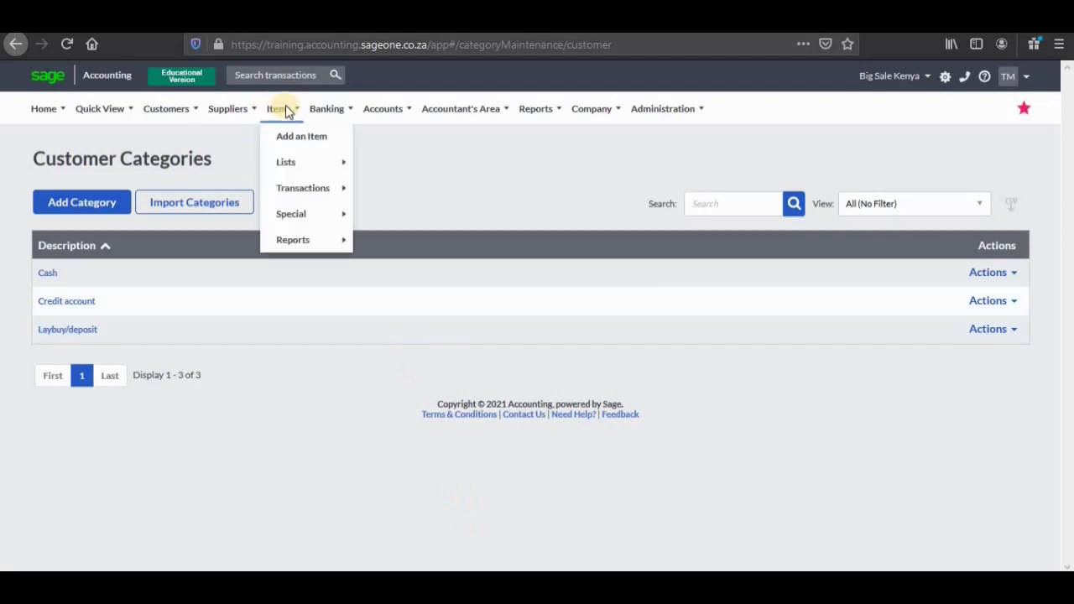
{"action": "mouse_move", "coordinate": [287, 167]}
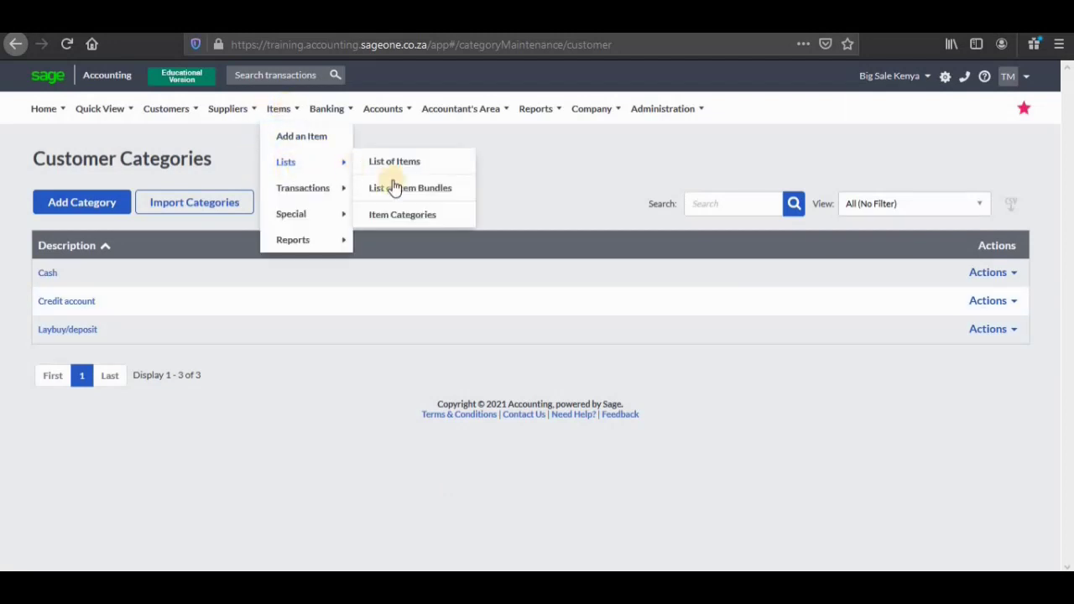
{"action": "left_click", "coordinate": [398, 216]}
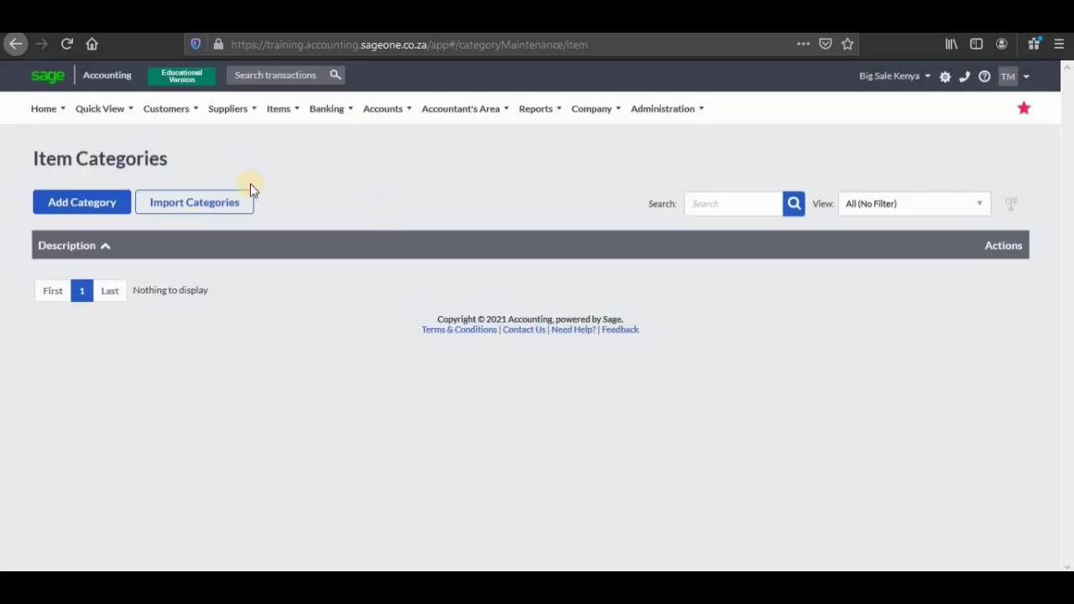
{"action": "left_click", "coordinate": [99, 205]}
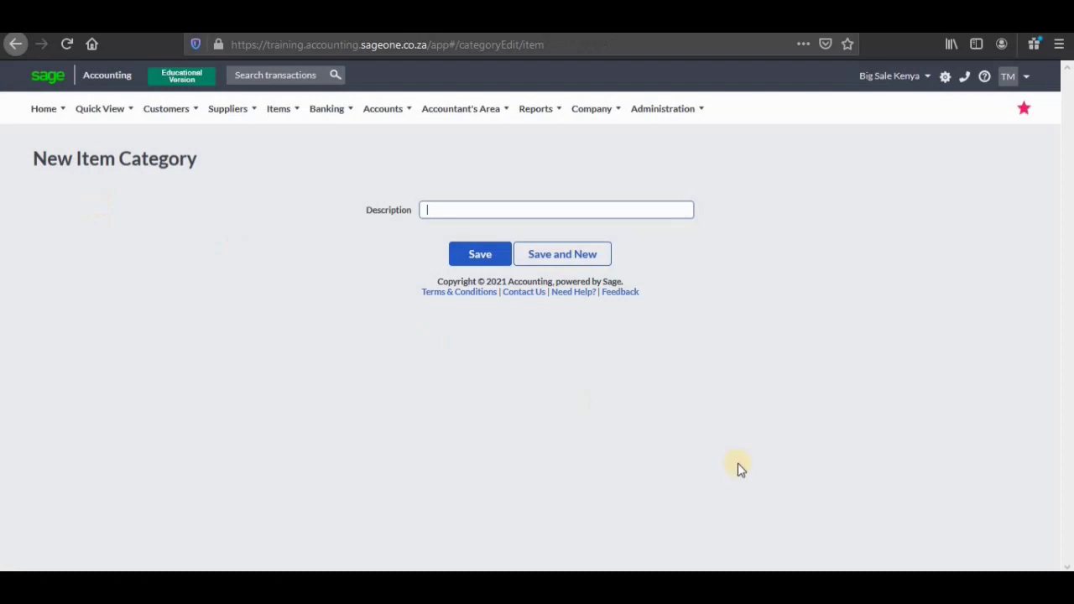
- Add the Small Appliances and Large Appliances item categories, copying names from the Word table
{"action": "key", "text": "alt+Tab"}
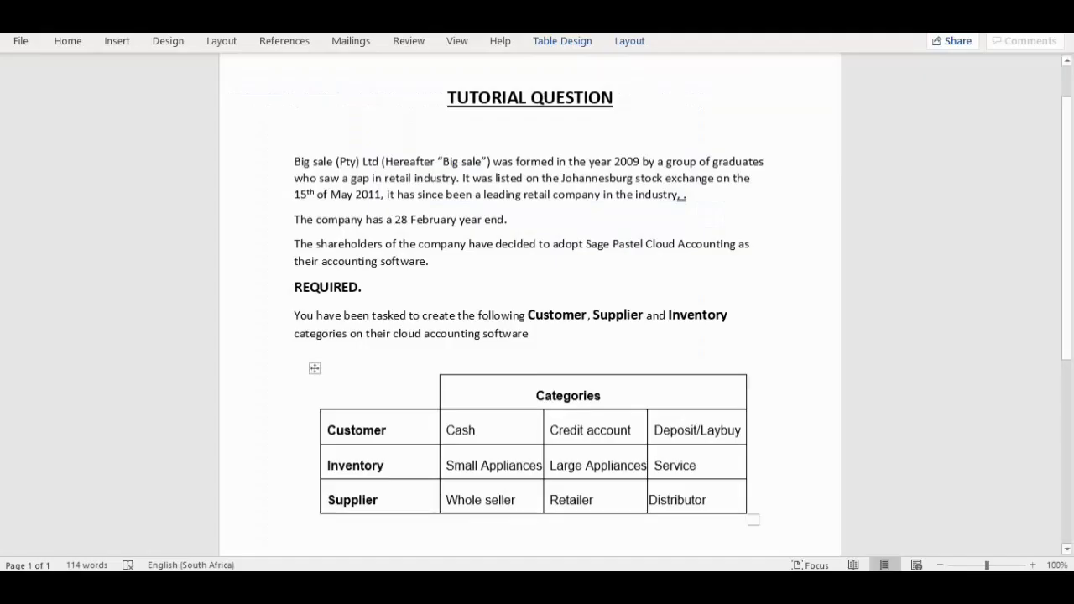
{"action": "left_click_drag", "start_coordinate": [542, 465], "coordinate": [456, 468]}
{"action": "key", "text": "ctrl+c"}
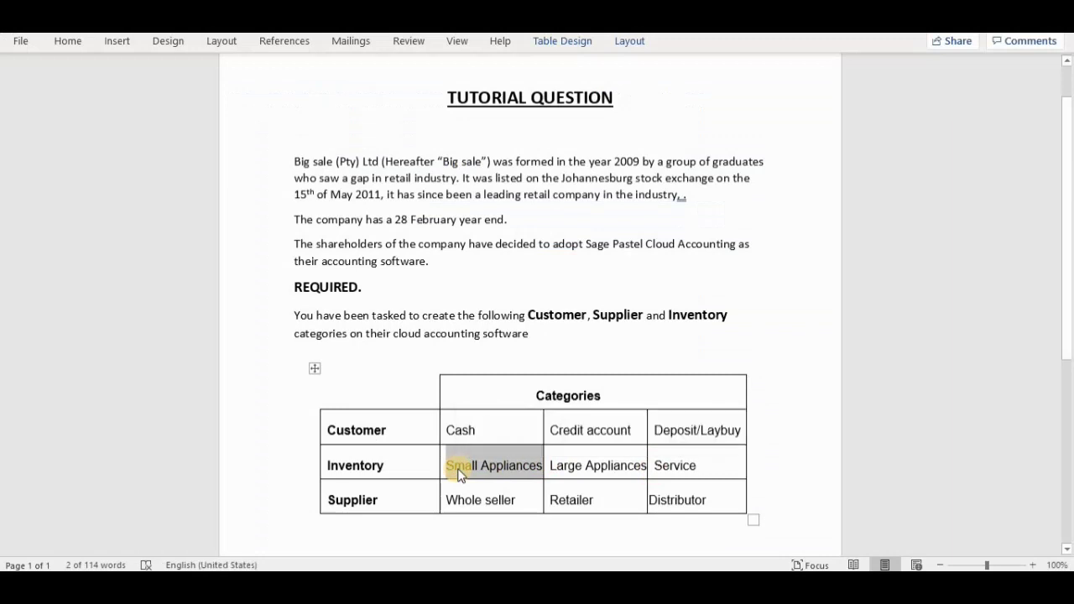
{"action": "key", "text": "alt+Tab"}
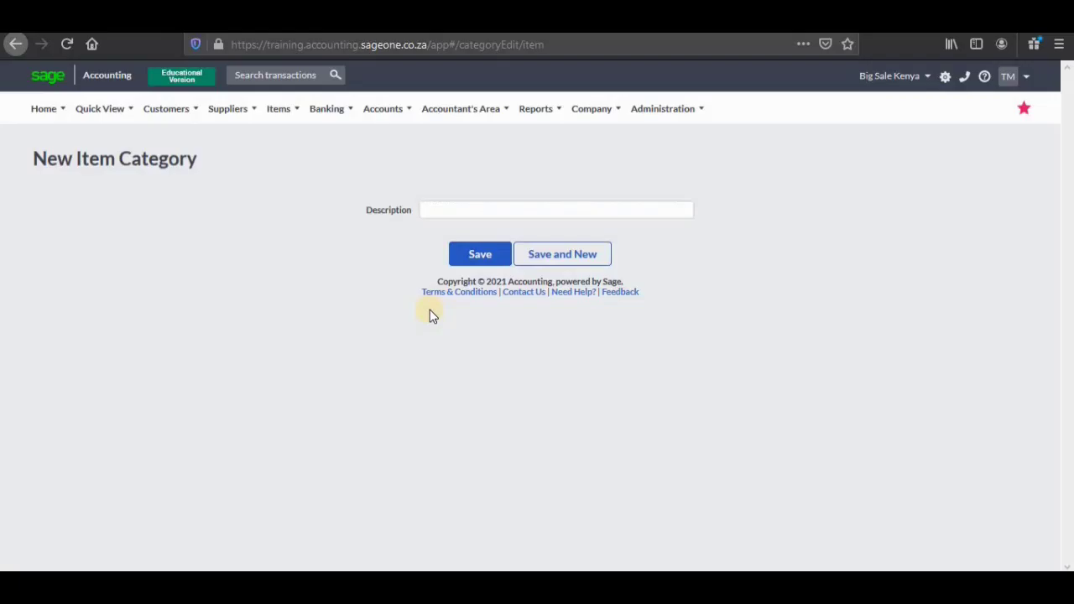
{"action": "key", "text": "ctrl+v"}
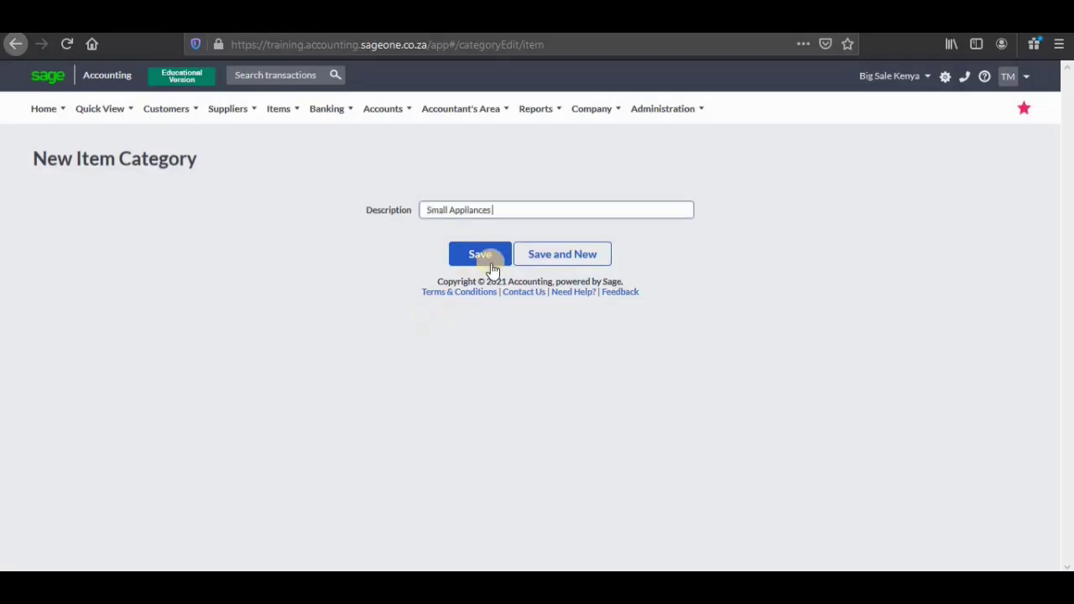
{"action": "left_click", "coordinate": [550, 261]}
{"action": "key", "text": "alt+Tab"}
{"action": "left_click_drag", "start_coordinate": [646, 465], "coordinate": [567, 466]}
{"action": "key", "text": "ctrl+c"}
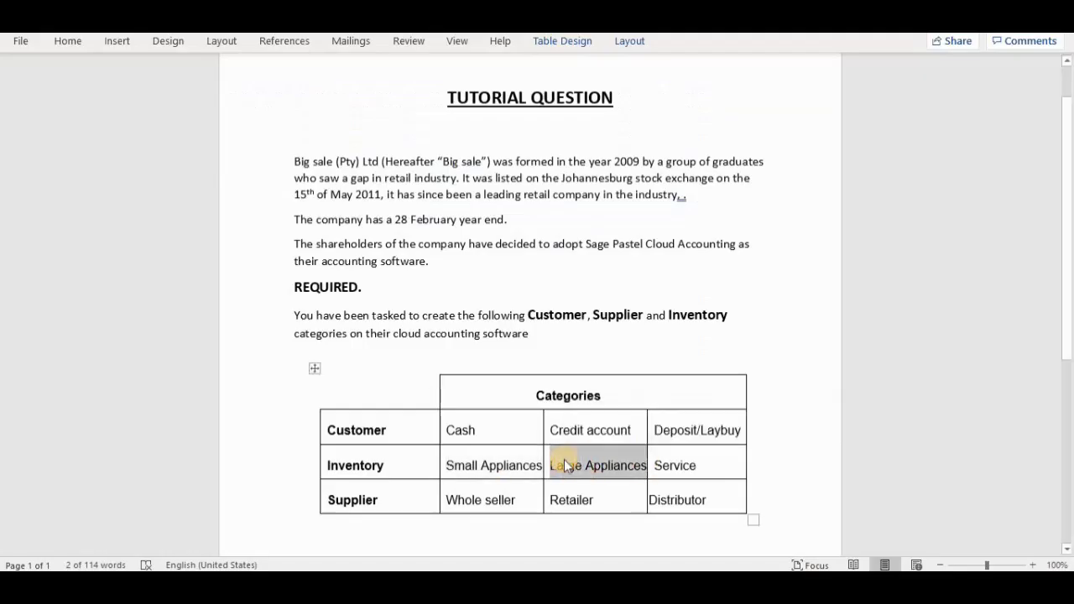
{"action": "key", "text": "alt+Tab"}
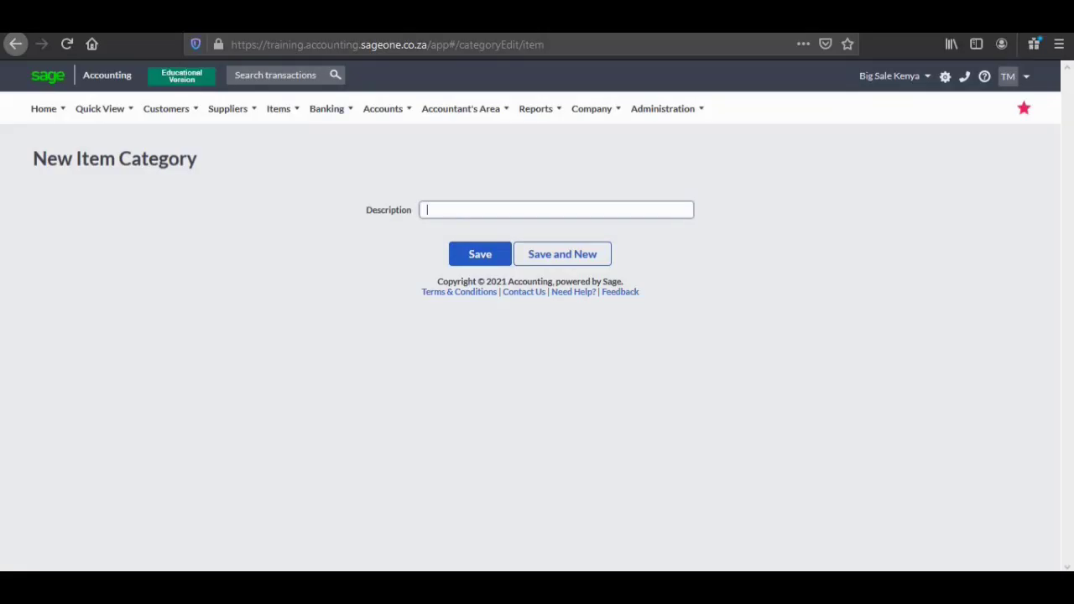
{"action": "key", "text": "ctrl+v"}
{"action": "left_click", "coordinate": [577, 253]}
- Add the Service item category, clearing the missing-description error and trimming extra pasted text
{"action": "key", "text": "alt+Tab"}
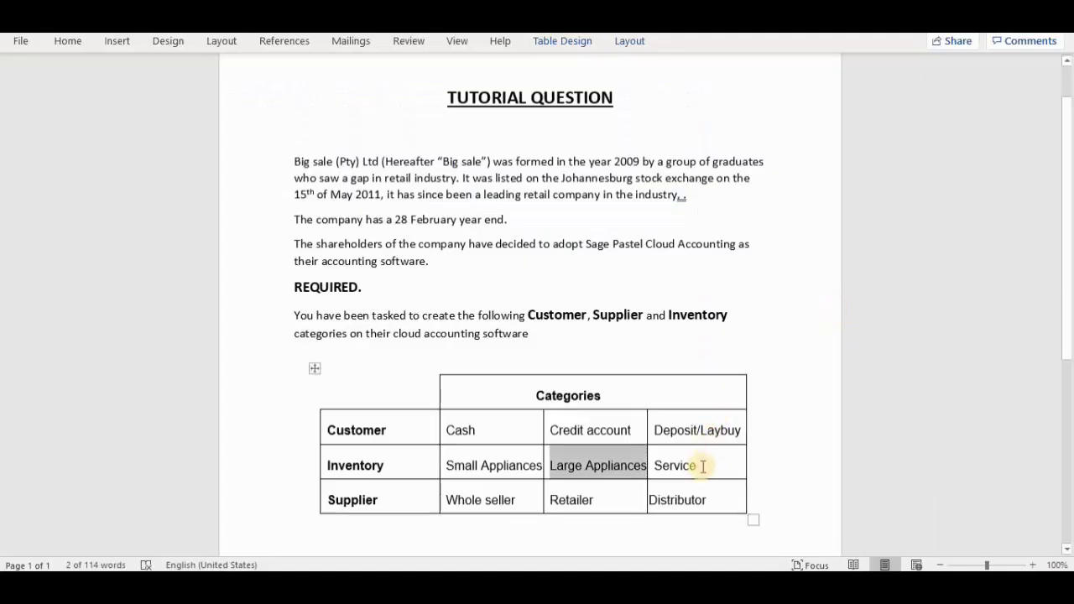
{"action": "left_click_drag", "start_coordinate": [660, 467], "coordinate": [647, 465]}
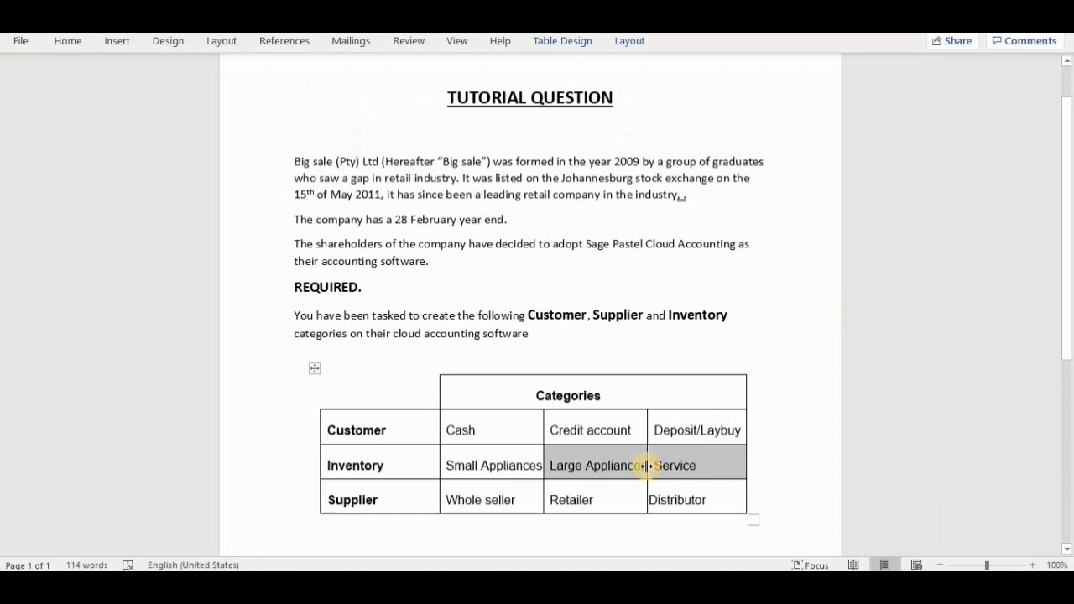
{"action": "key", "text": "alt+Tab"}
{"action": "left_click", "coordinate": [551, 250]}
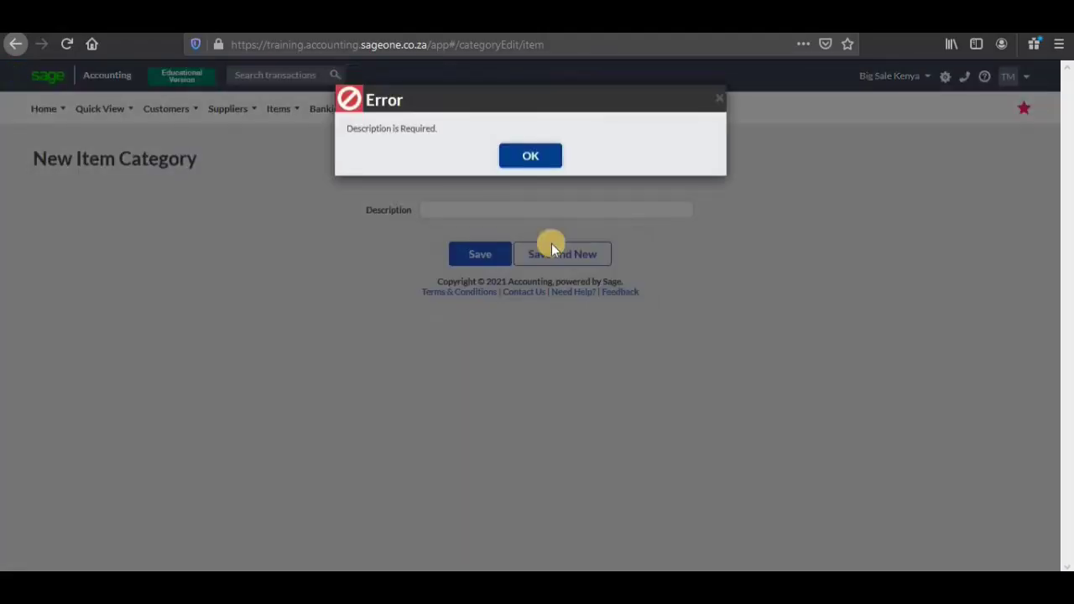
{"action": "left_click", "coordinate": [715, 100]}
{"action": "left_click", "coordinate": [499, 209]}
{"action": "key", "text": "ctrl+v"}
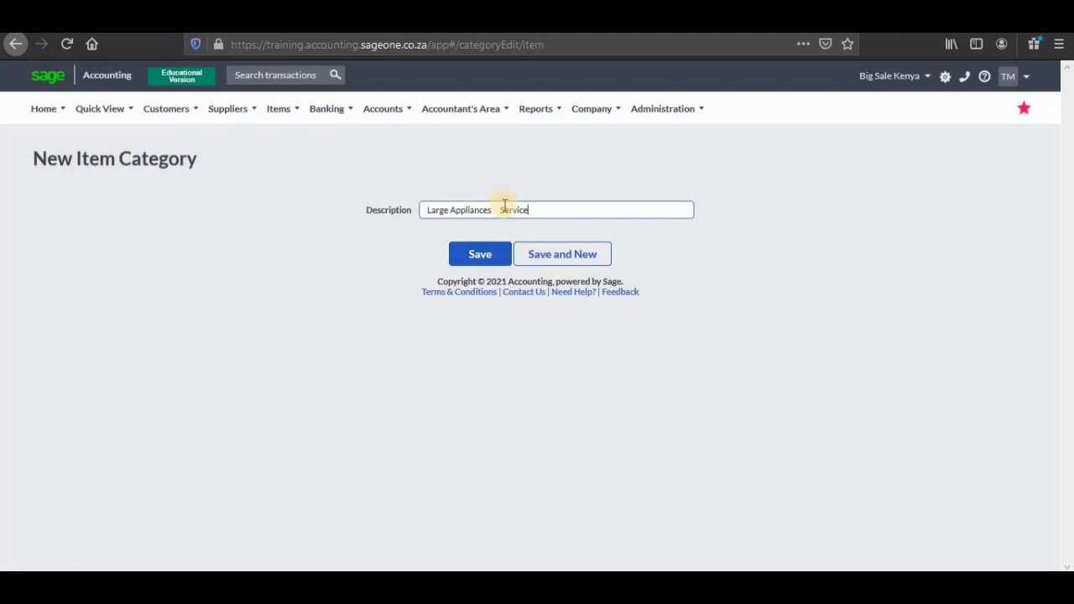
{"action": "left_click", "coordinate": [496, 208]}
{"action": "key", "text": "BackSpace"}
{"action": "key", "text": "BackSpace"}
{"action": "key", "text": "BackSpace"}
{"action": "key", "text": "BackSpace"}
{"action": "key", "text": "BackSpace"}
{"action": "key", "text": "BackSpace"}
{"action": "key", "text": "BackSpace"}
{"action": "key", "text": "BackSpace"}
{"action": "key", "text": "BackSpace"}
{"action": "key", "text": "BackSpace"}
{"action": "key", "text": "BackSpace"}
{"action": "key", "text": "BackSpace"}
{"action": "key", "text": "BackSpace"}
{"action": "key", "text": "BackSpace"}
{"action": "key", "text": "BackSpace"}
{"action": "key", "text": "BackSpace"}
{"action": "key", "text": "BackSpace"}
{"action": "left_click", "coordinate": [486, 252]}
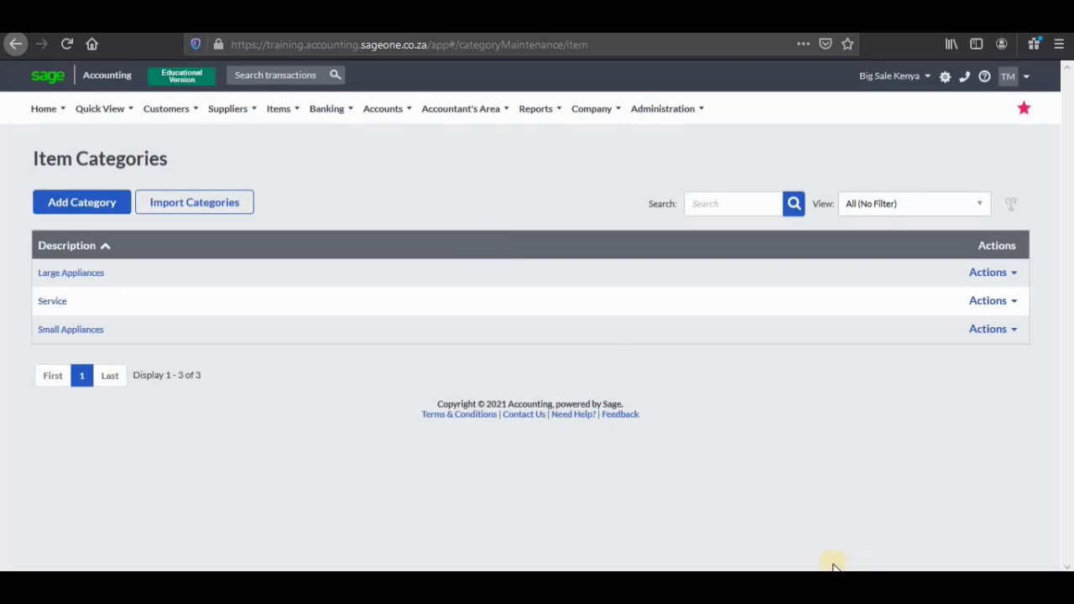
- Open Supplier Categories and add Whole seller, copied from the Word table
{"action": "left_click", "coordinate": [241, 107]}
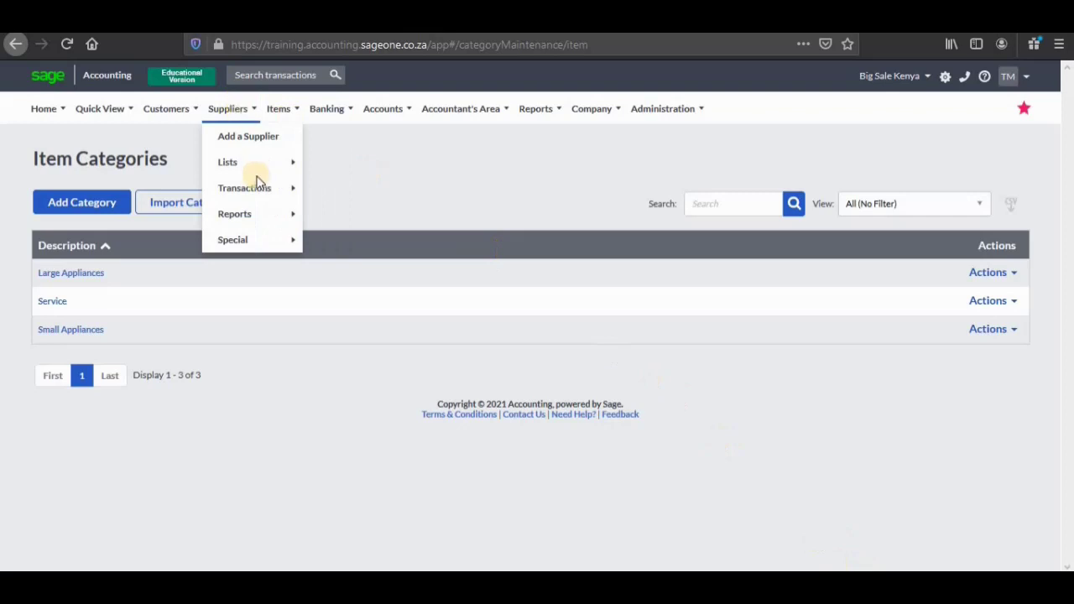
{"action": "mouse_move", "coordinate": [254, 164]}
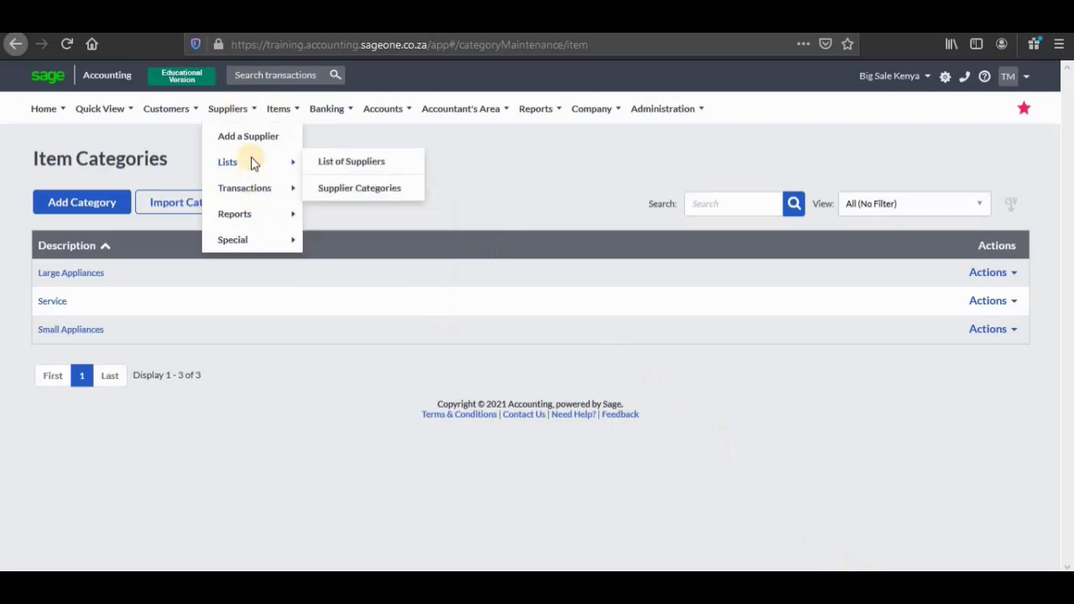
{"action": "left_click", "coordinate": [341, 188]}
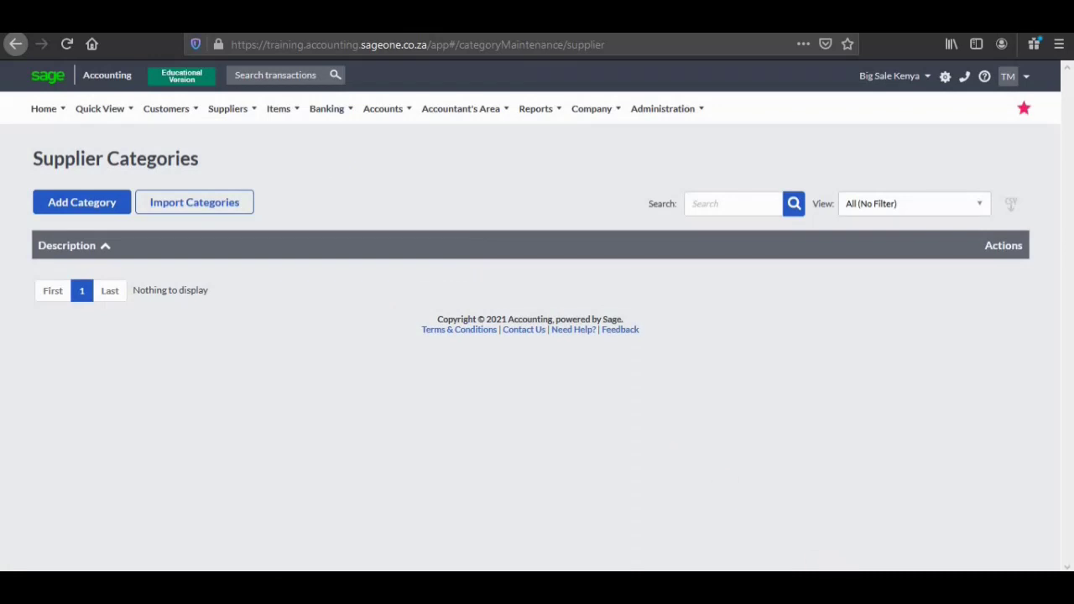
{"action": "key", "text": "alt+Tab"}
{"action": "left_click", "coordinate": [515, 518]}
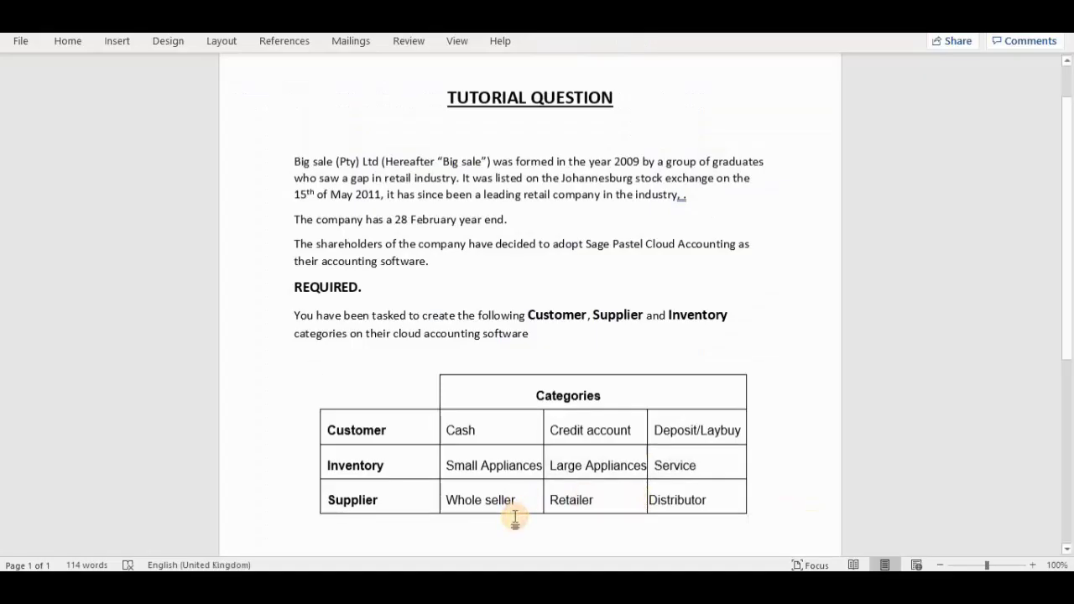
{"action": "left_click_drag", "start_coordinate": [520, 506], "coordinate": [456, 506]}
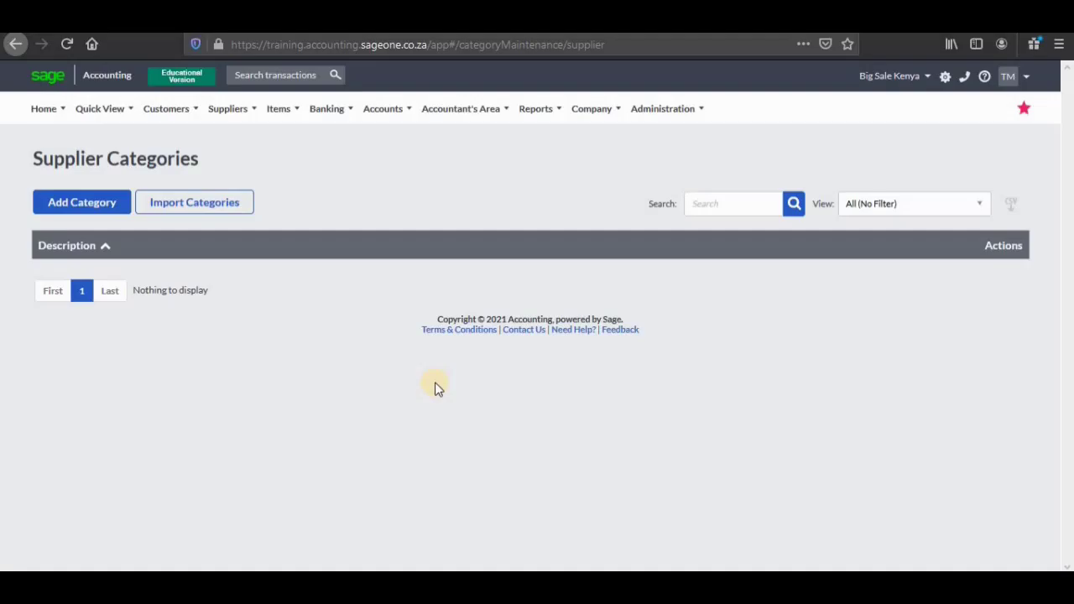
{"action": "key", "text": "alt+Tab"}
{"action": "left_click", "coordinate": [89, 201]}
{"action": "key", "text": "ctrl+v"}
{"action": "left_click", "coordinate": [576, 252]}
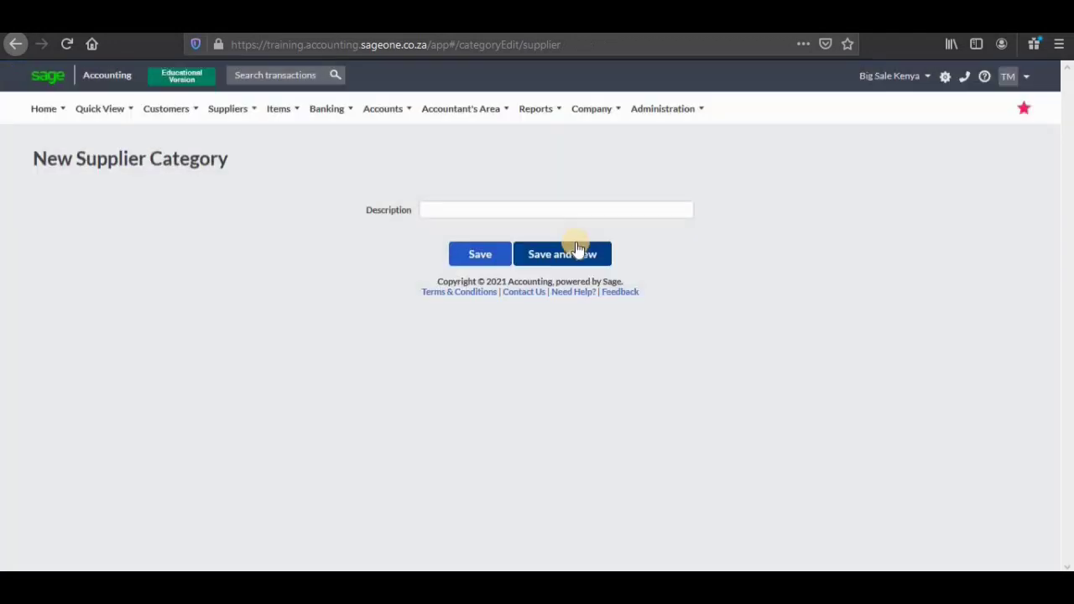
- Add Retailer as a supplier category, copied from the Word table
{"action": "key", "text": "alt+Tab"}
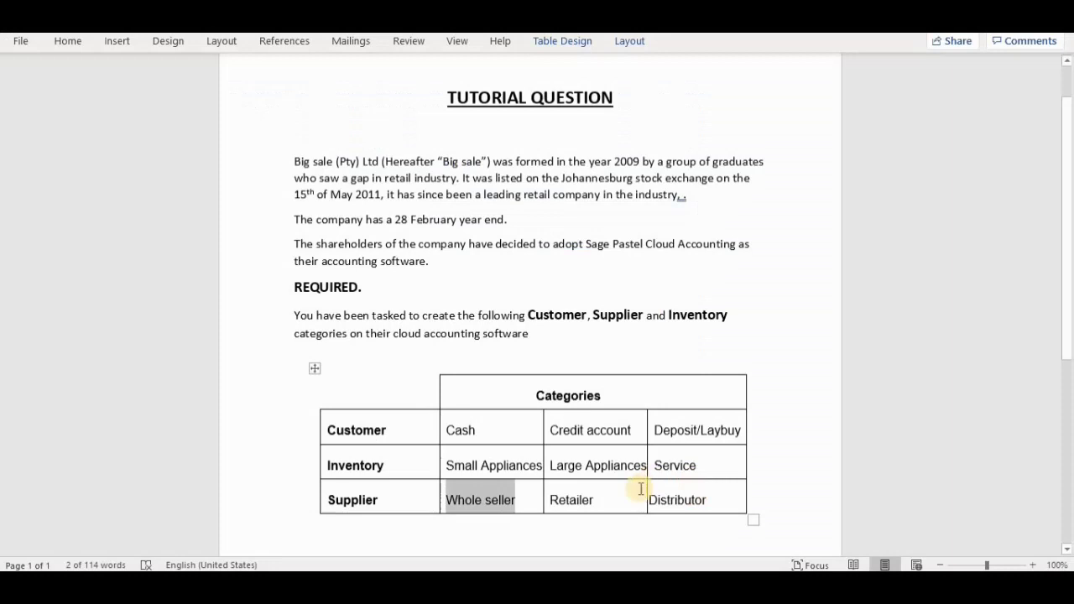
{"action": "left_click_drag", "start_coordinate": [548, 498], "coordinate": [539, 499]}
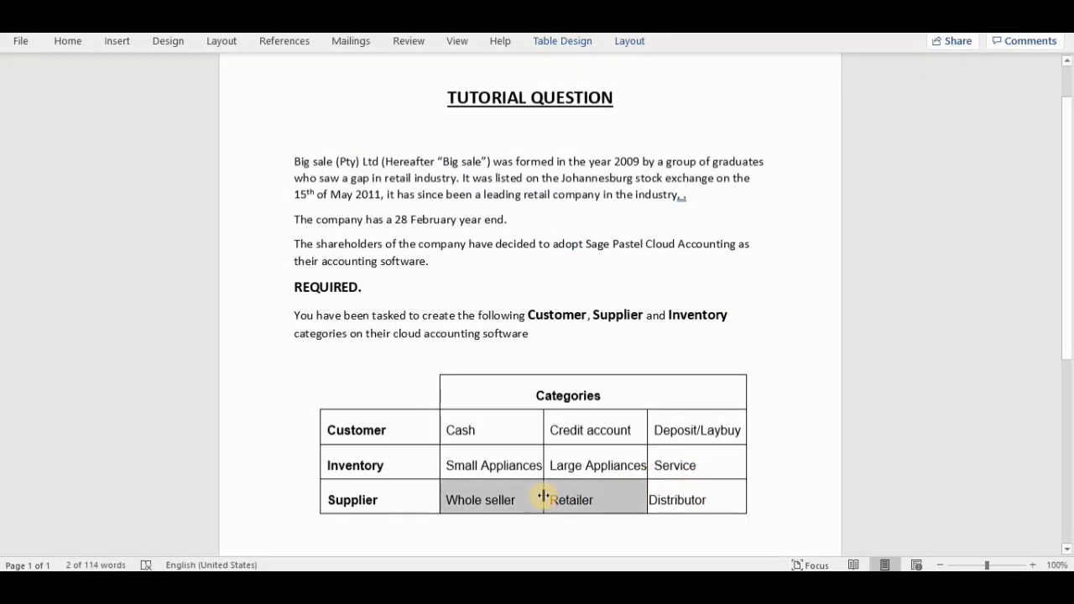
{"action": "left_click", "coordinate": [593, 502]}
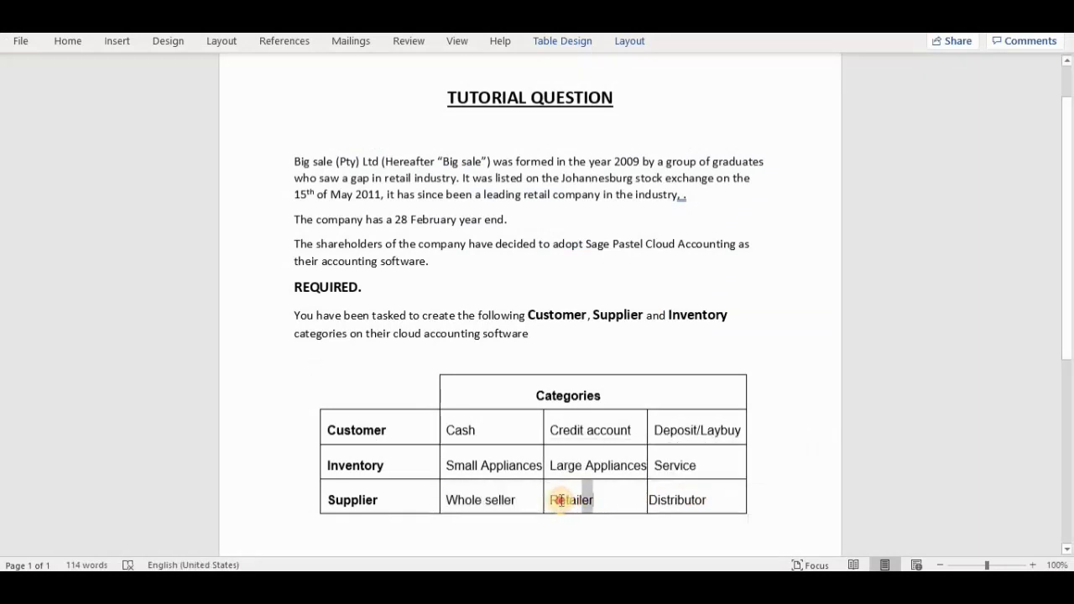
{"action": "double_click", "coordinate": [560, 500]}
{"action": "key", "text": "ctrl+c"}
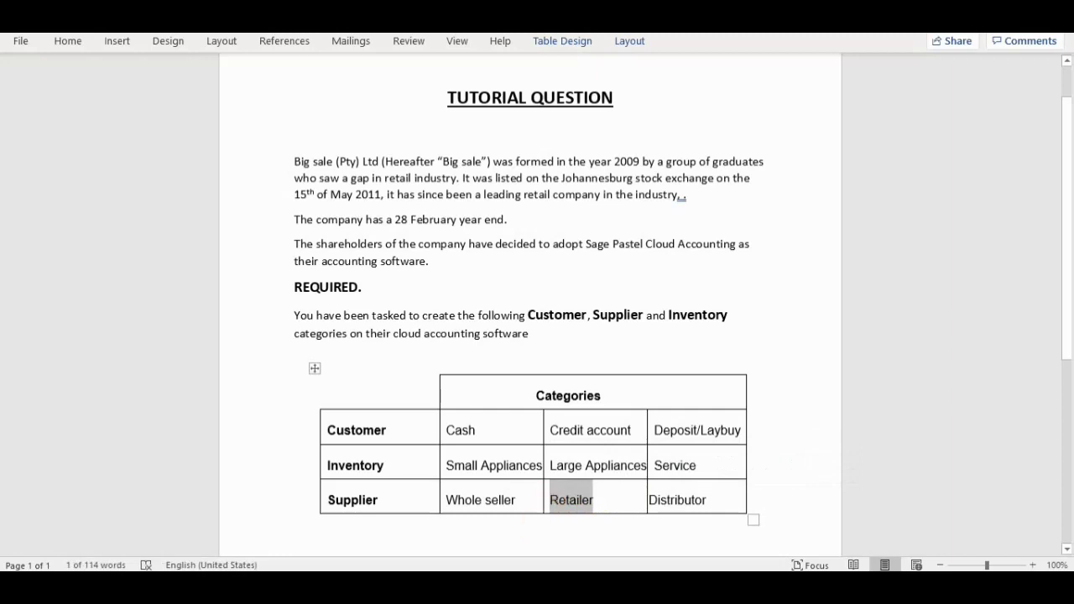
{"action": "key", "text": "alt+Tab"}
{"action": "left_click", "coordinate": [527, 208]}
{"action": "key", "text": "ctrl+v"}
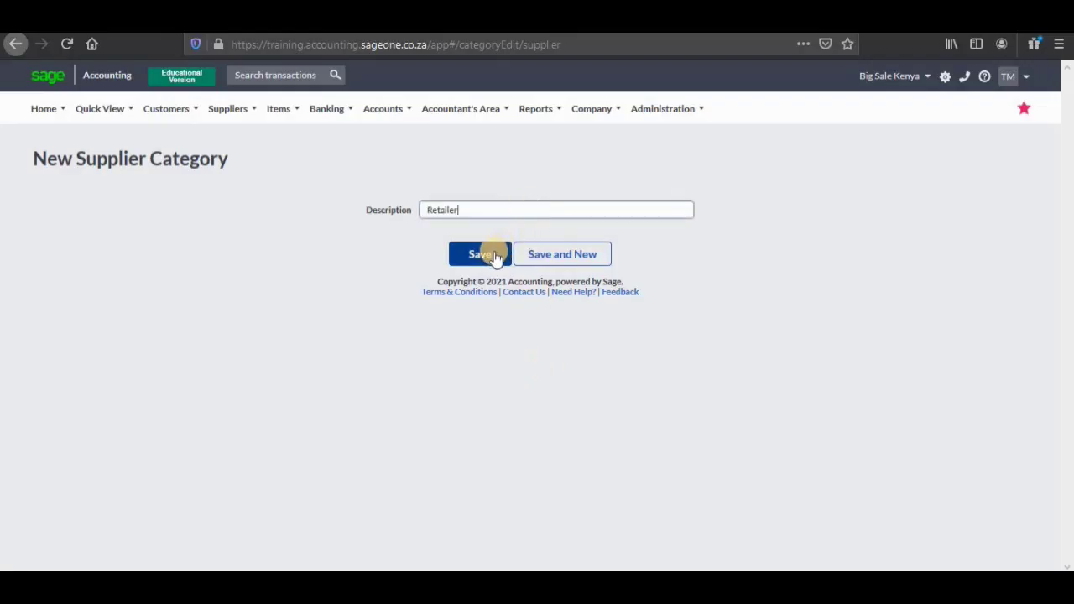
{"action": "left_click", "coordinate": [531, 254]}
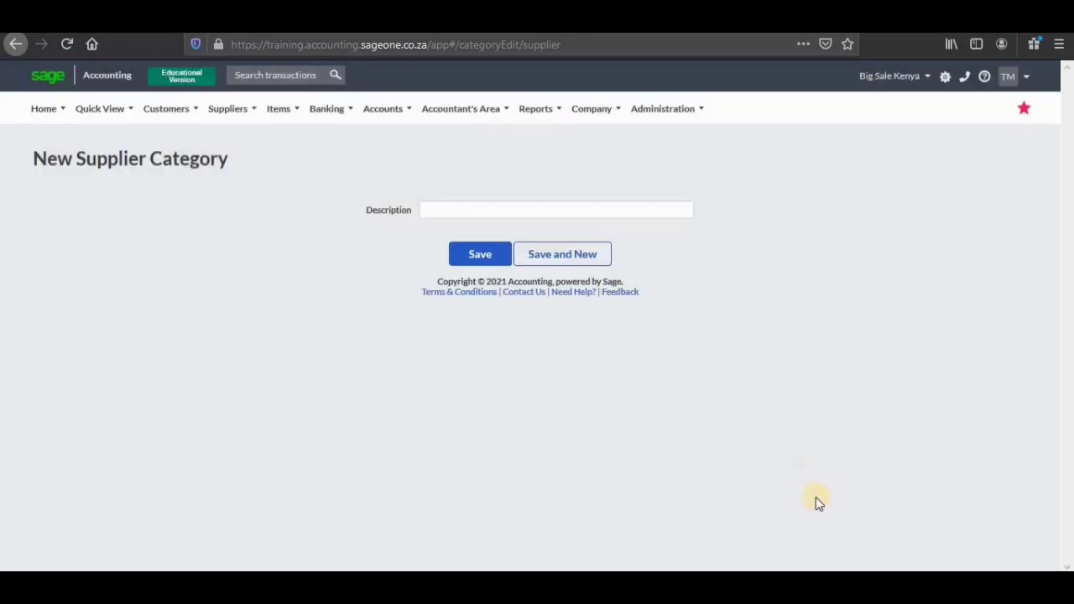
- Add Distributor as the final supplier category
{"action": "key", "text": "alt+Tab"}
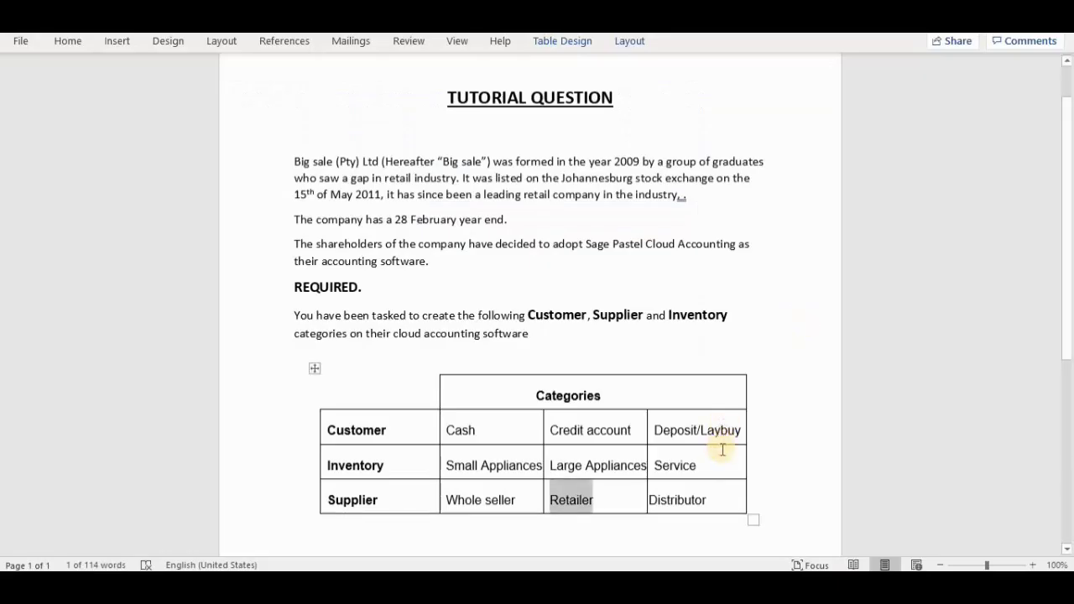
{"action": "left_click_drag", "start_coordinate": [709, 500], "coordinate": [648, 502]}
{"action": "key", "text": "ctrl+c"}
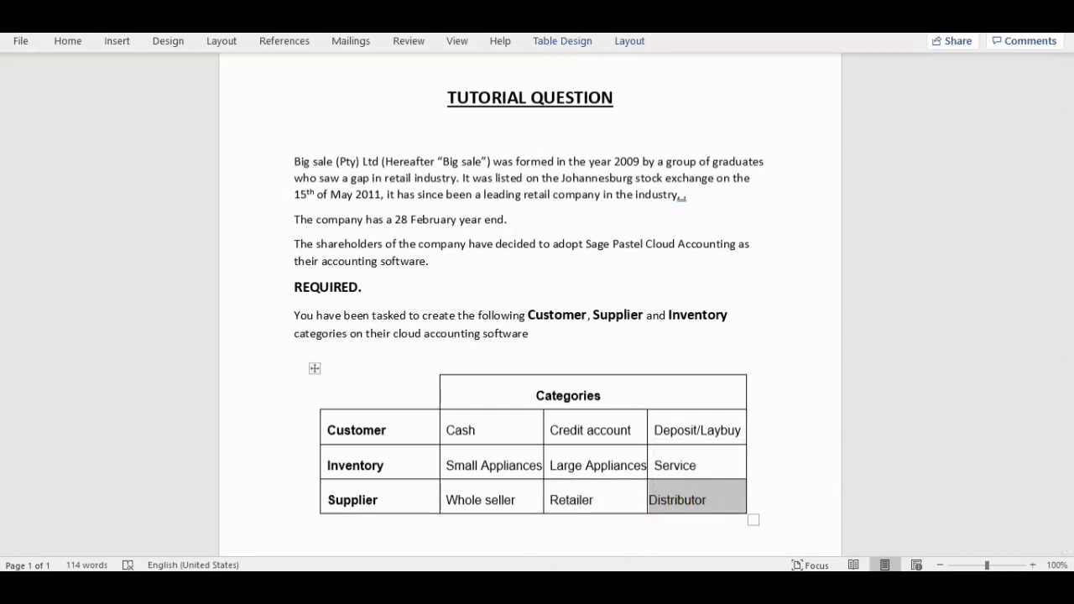
{"action": "key", "text": "alt+Tab"}
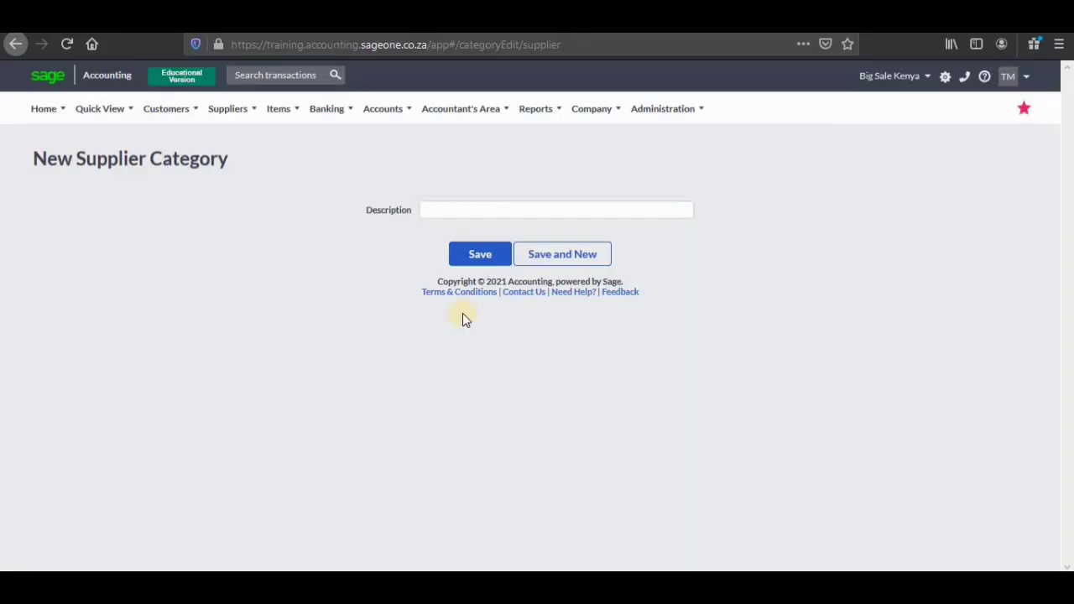
{"action": "left_click", "coordinate": [467, 209]}
{"action": "key", "text": "ctrl+v"}
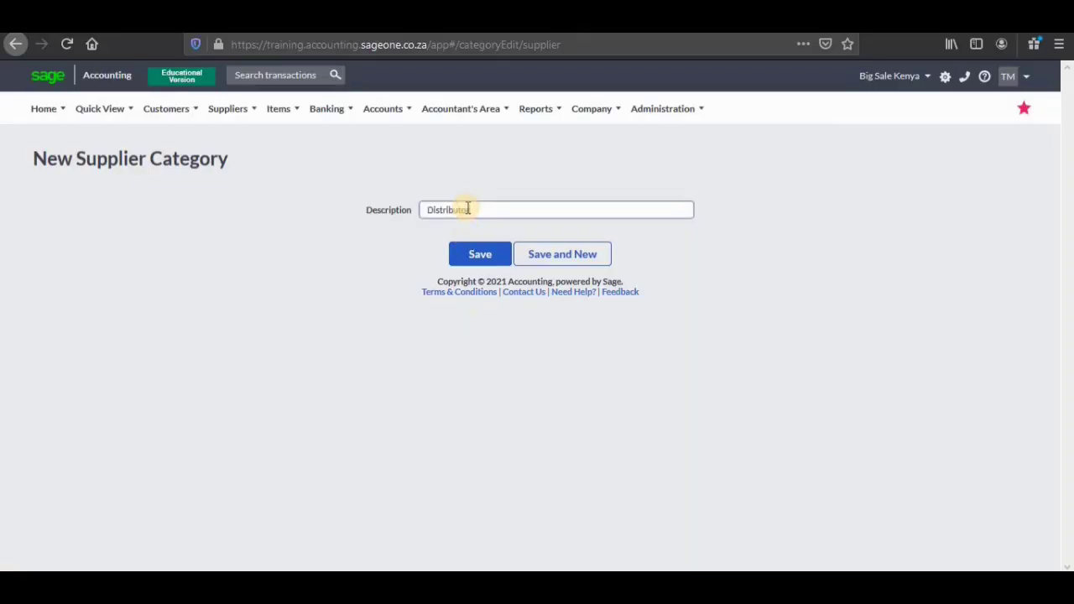
{"action": "left_click", "coordinate": [480, 253]}
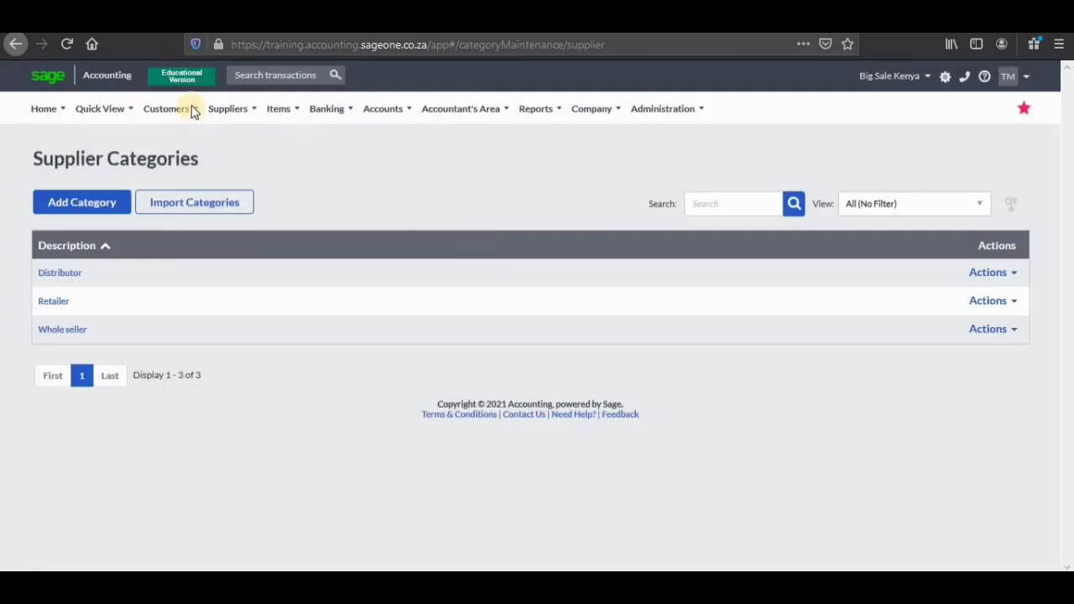
{"action": "mouse_move", "coordinate": [193, 112]}
{"action": "mouse_move", "coordinate": [190, 163]}
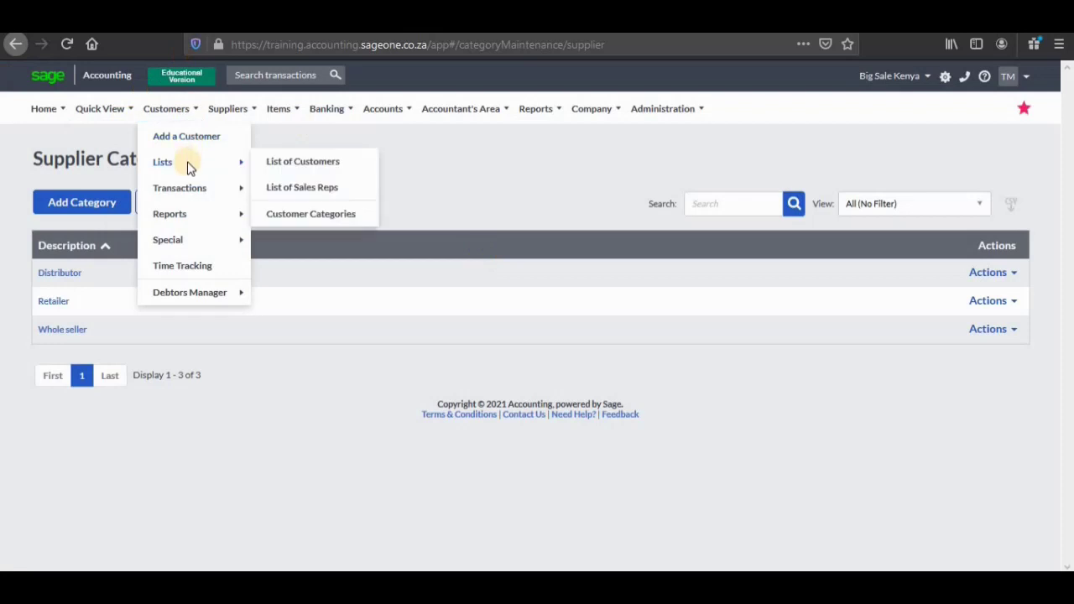
{"action": "left_click", "coordinate": [301, 213]}
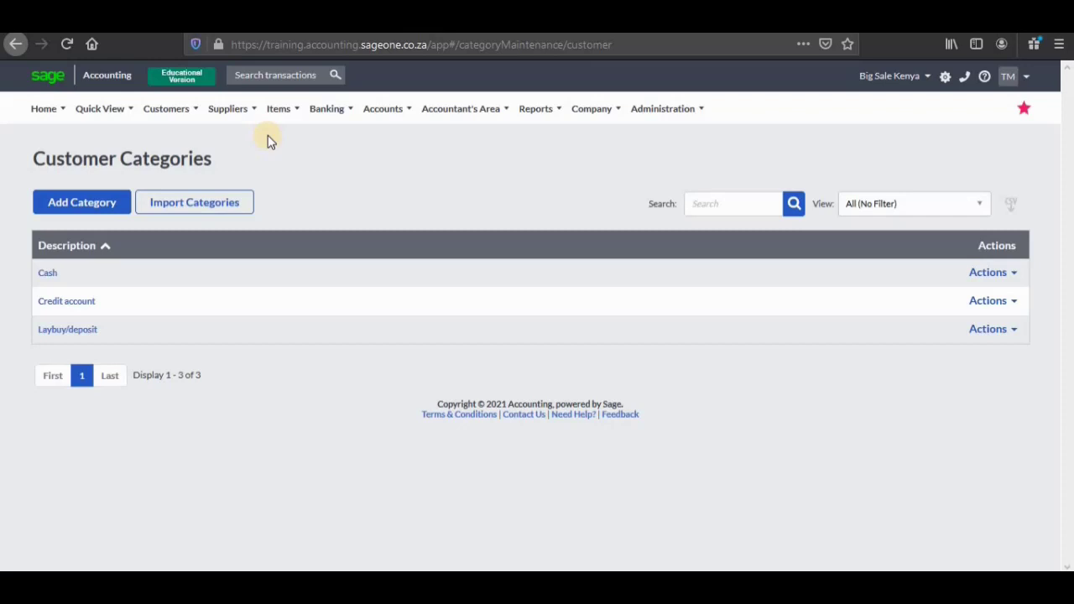
{"action": "mouse_move", "coordinate": [257, 112]}
{"action": "mouse_move", "coordinate": [252, 168]}
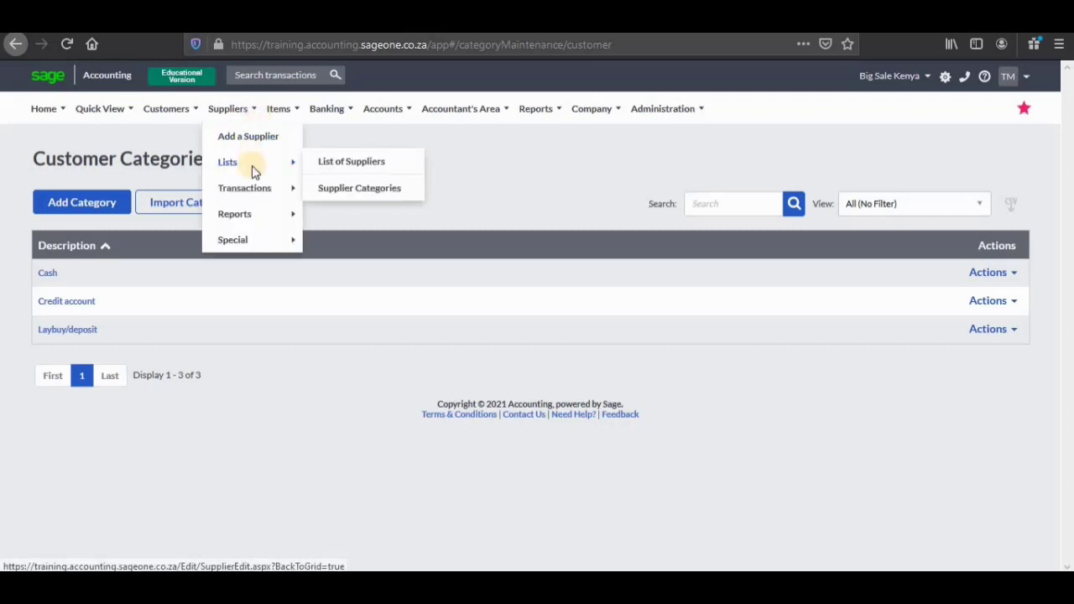
{"action": "left_click", "coordinate": [348, 188]}
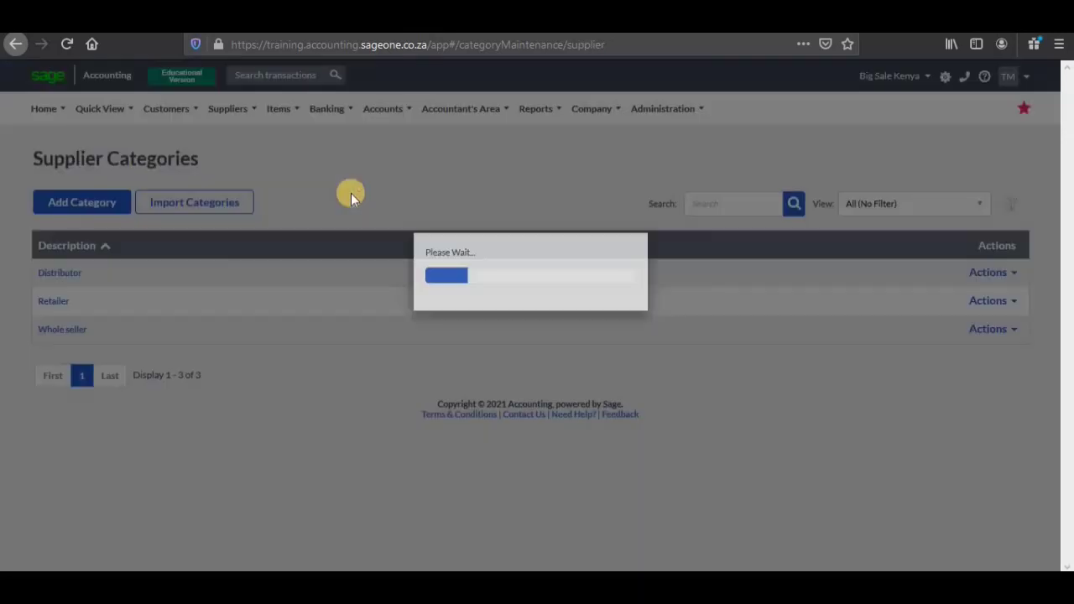